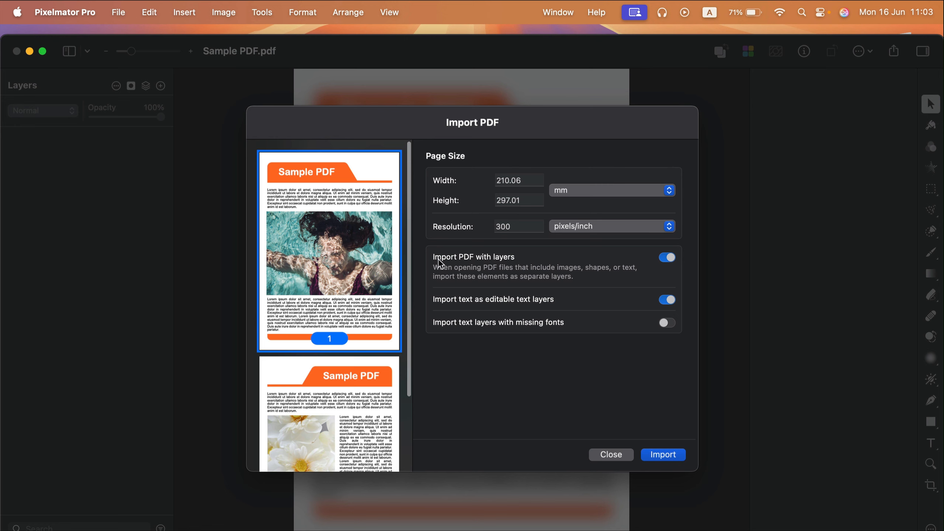
Step: Import the PDF's first page with layers and editable text layers both enabled
left_click(667, 259)
left_click(667, 259)
left_click(667, 300)
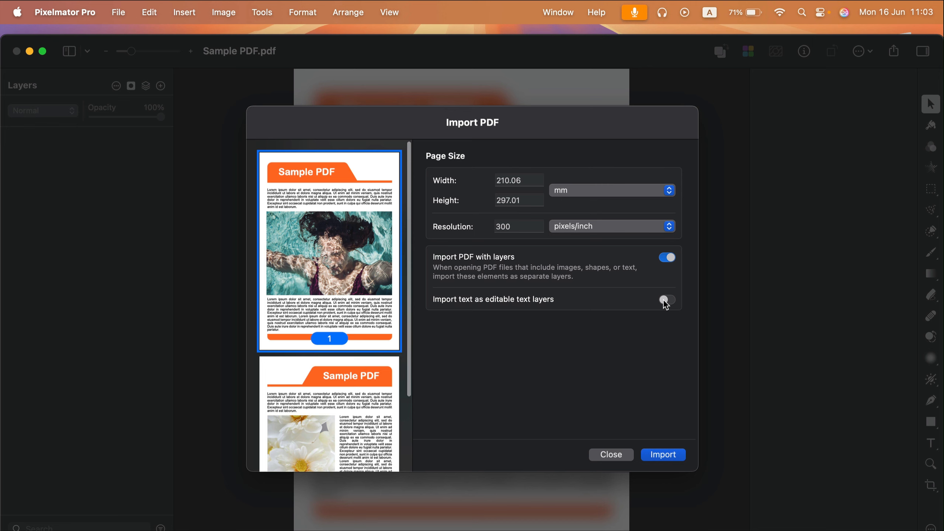
left_click(665, 301)
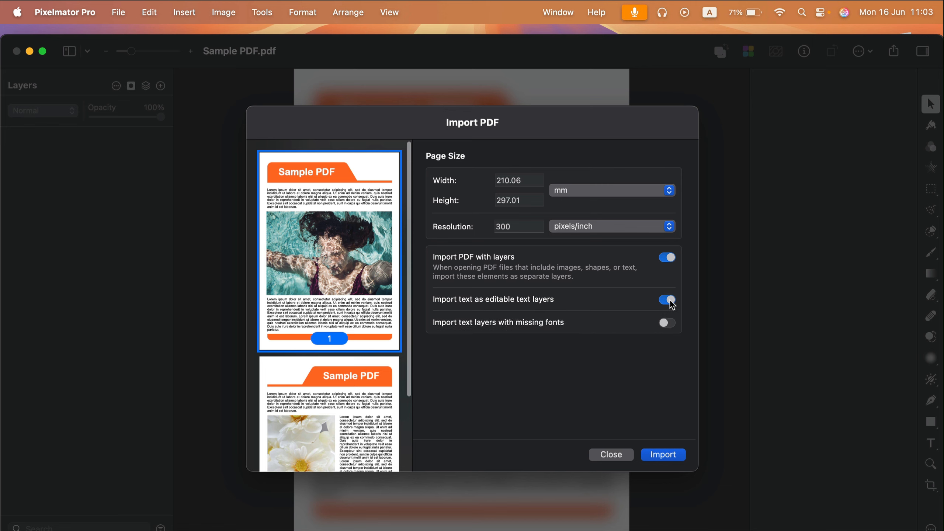
left_click(664, 455)
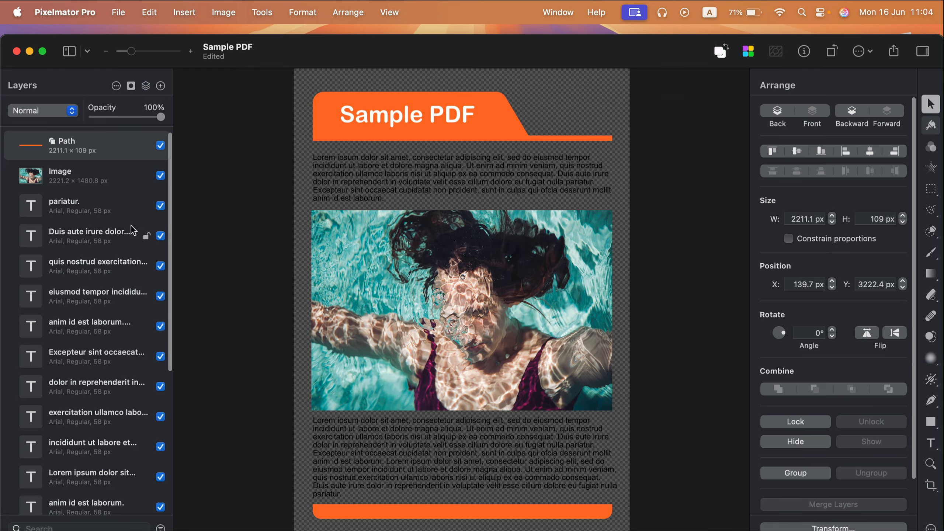
Step: Browse the imported layers list and zoom out to see the whole page
scroll(135, 227, "down", 10)
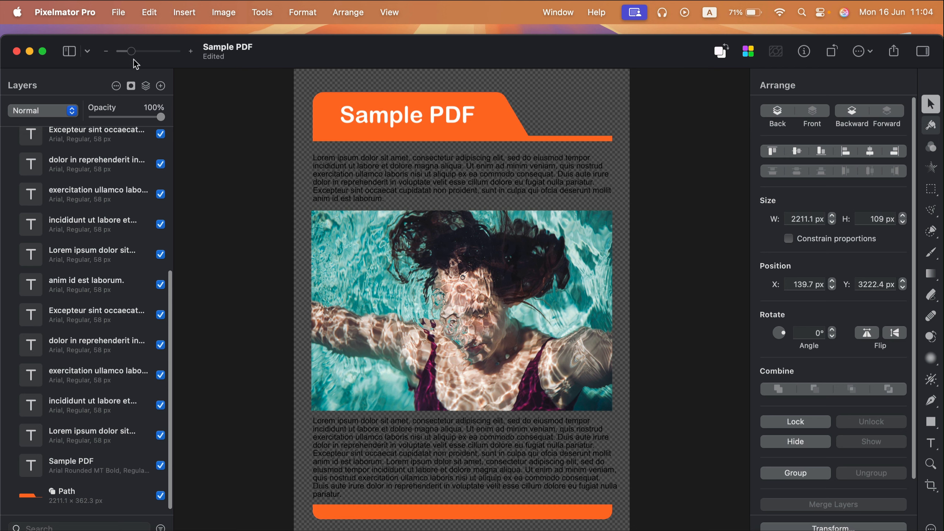
left_click_drag(131, 51, 126, 49)
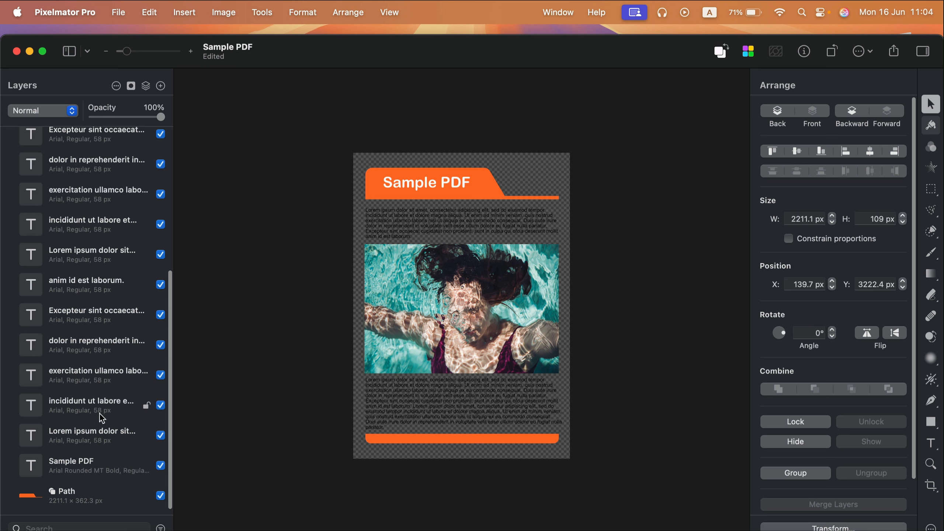
scroll(107, 371, "up", 10)
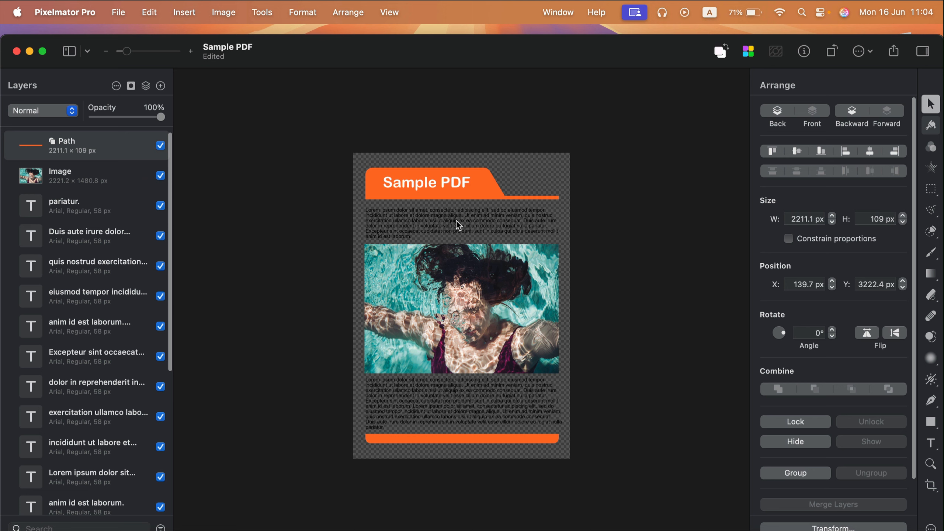
Step: Try moving the orange header shape to the right, then undo the move
left_click(494, 180)
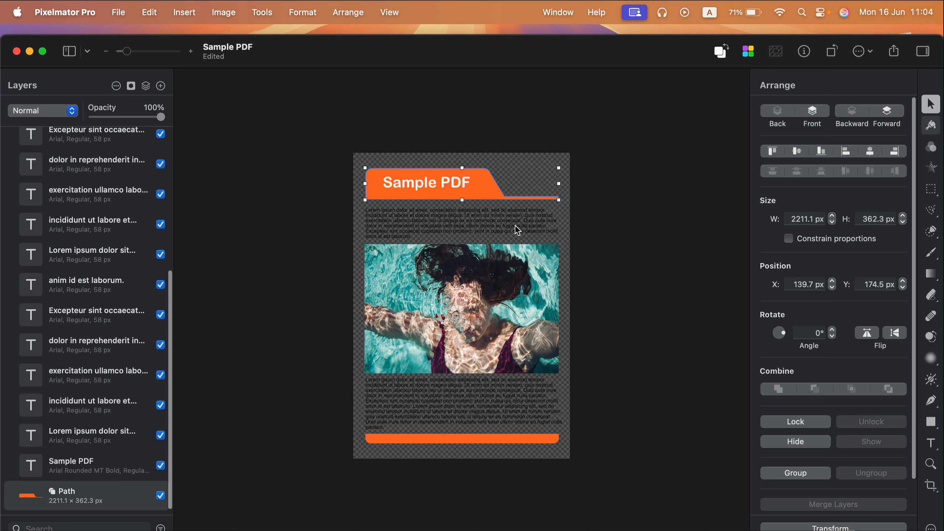
mouse_move(490, 192)
left_mouse_down()
mouse_move(524, 191)
mouse_move(515, 167)
mouse_move(506, 191)
left_mouse_up()
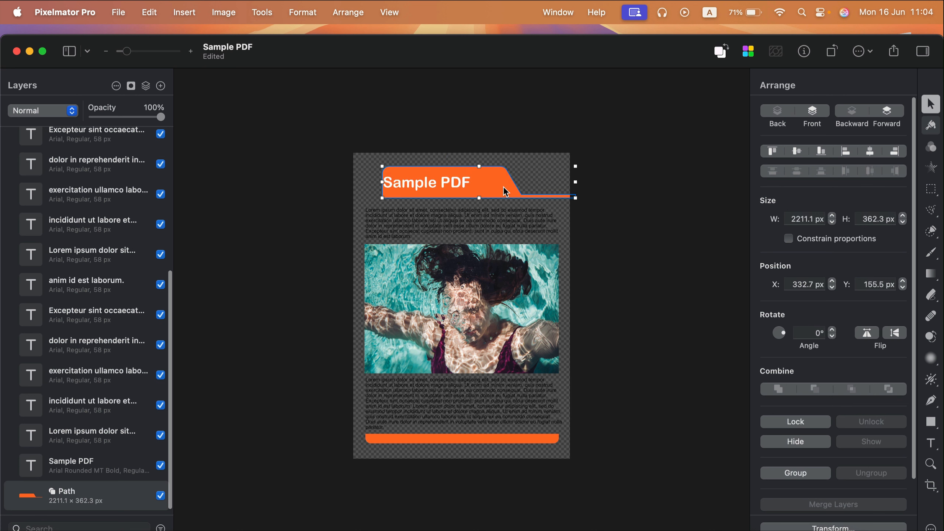
key("super+z")
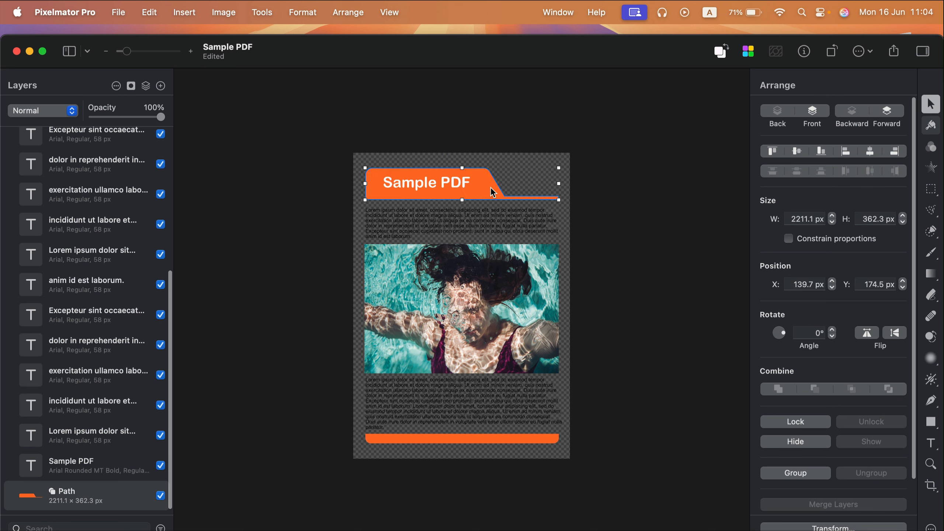
Step: Try dragging a corner point of the header shape, then undo the change
double_click(492, 192)
left_click_drag(489, 171, 513, 169)
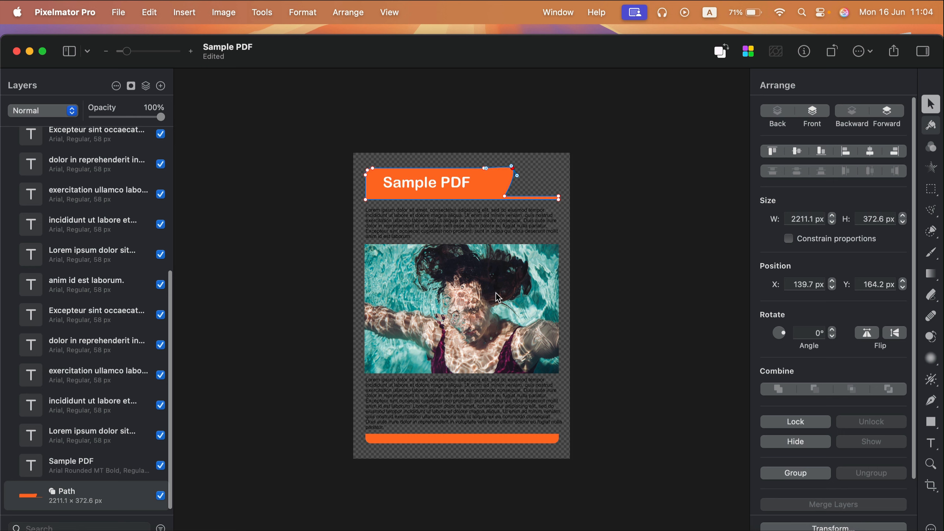
key("super+z")
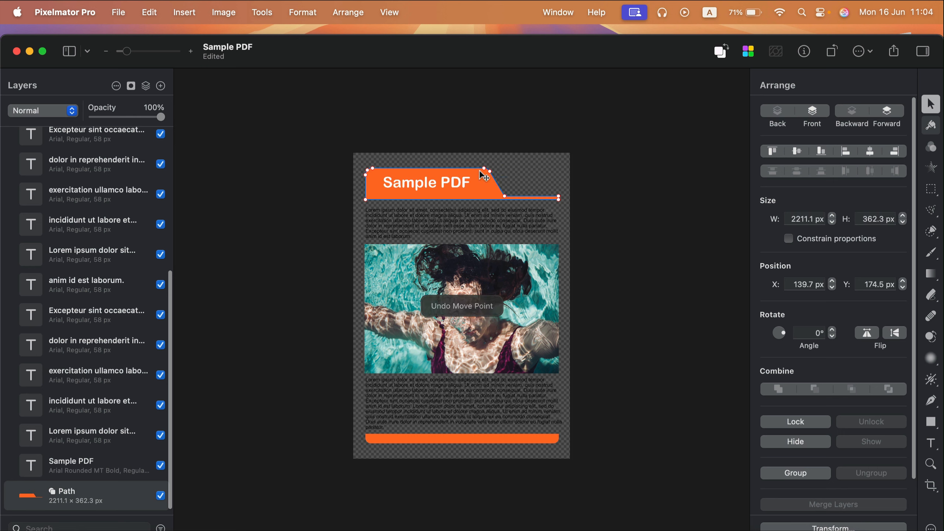
Step: Recolor the header shape's fill to the teal swatch
left_click(30, 498)
left_click(128, 389)
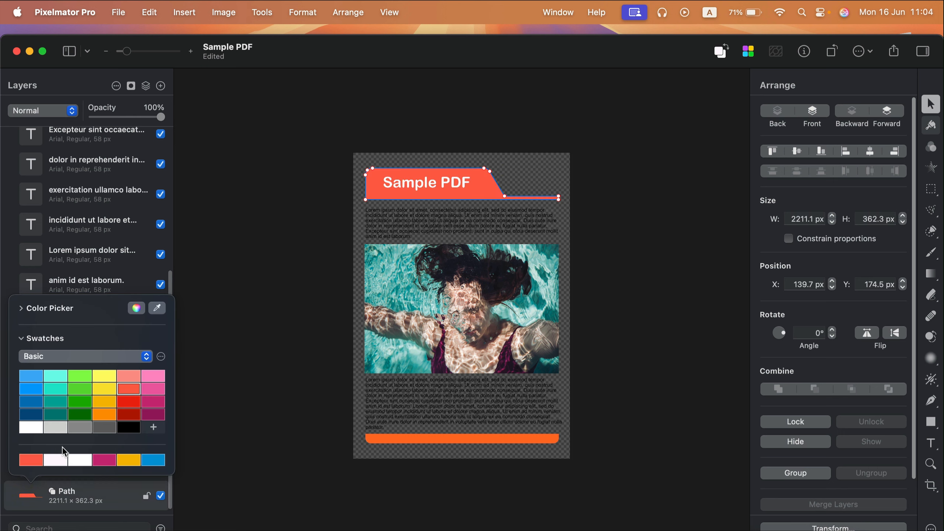
left_click(56, 388)
left_click(56, 401)
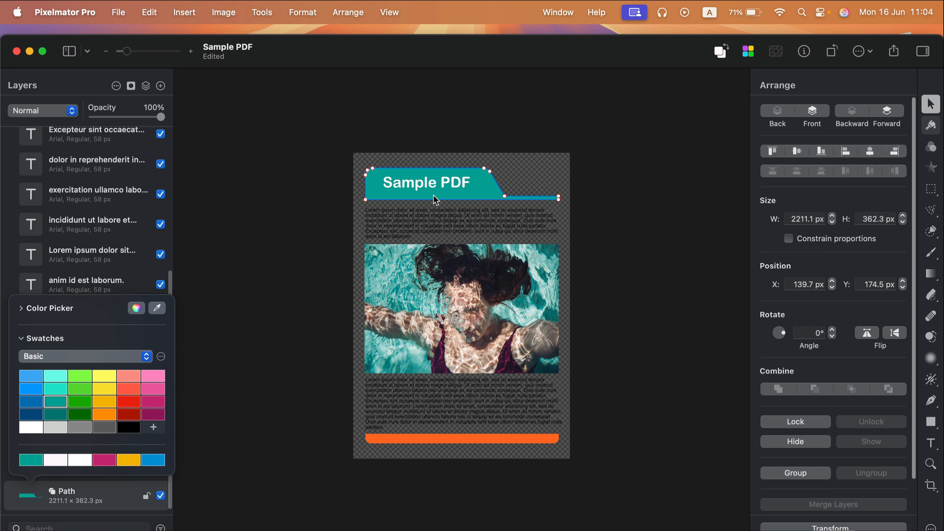
left_click(420, 180)
left_click(387, 217)
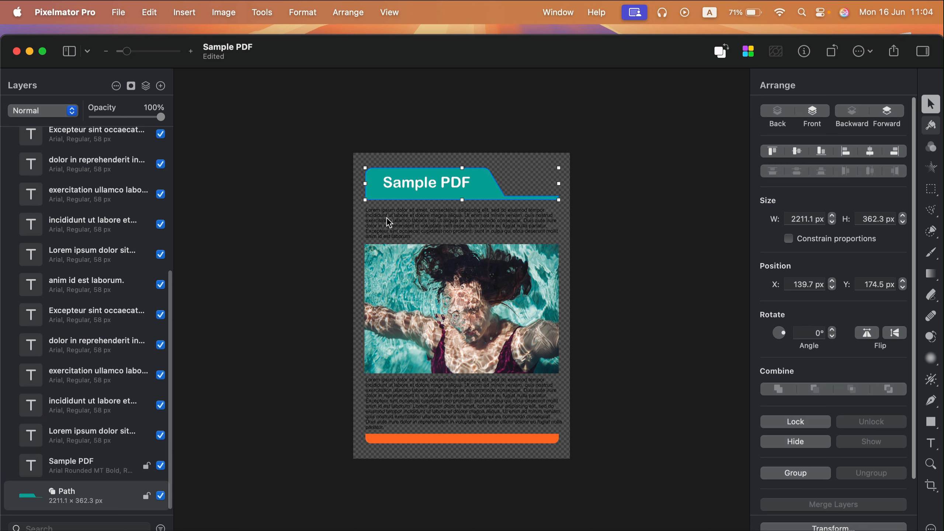
Step: Change the heading text to Hello PDF
left_click(68, 469)
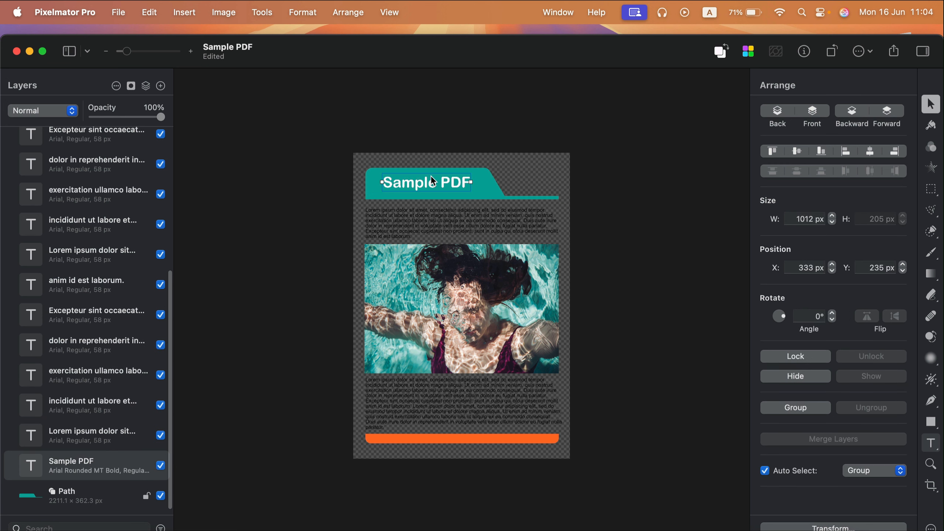
double_click(409, 184)
type("Hel")
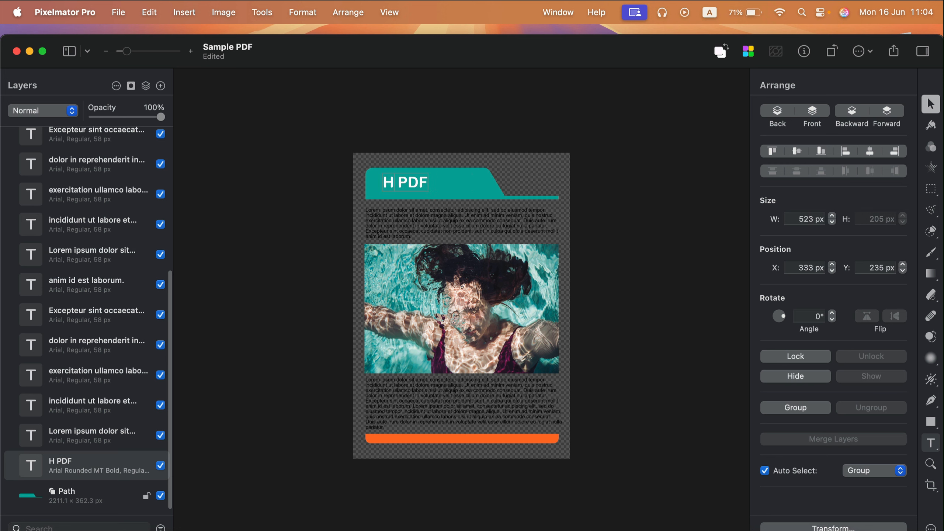
type("lo")
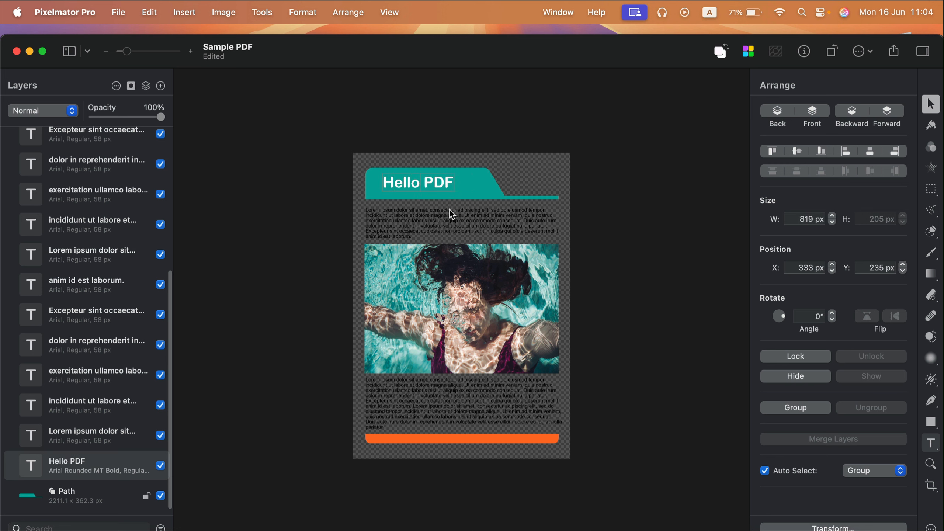
left_click(450, 211)
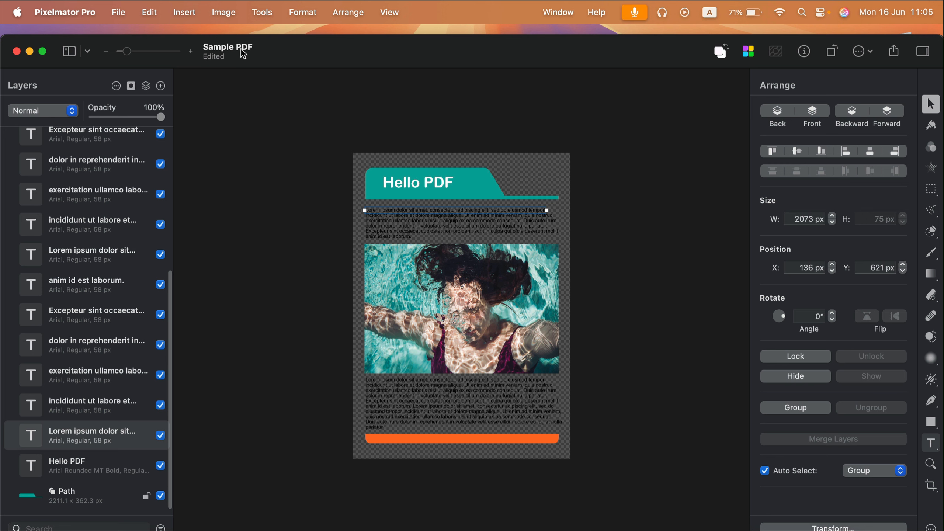
Step: Export the document as a PDF named Sample PDF.pdf to Downloads
left_click(117, 14)
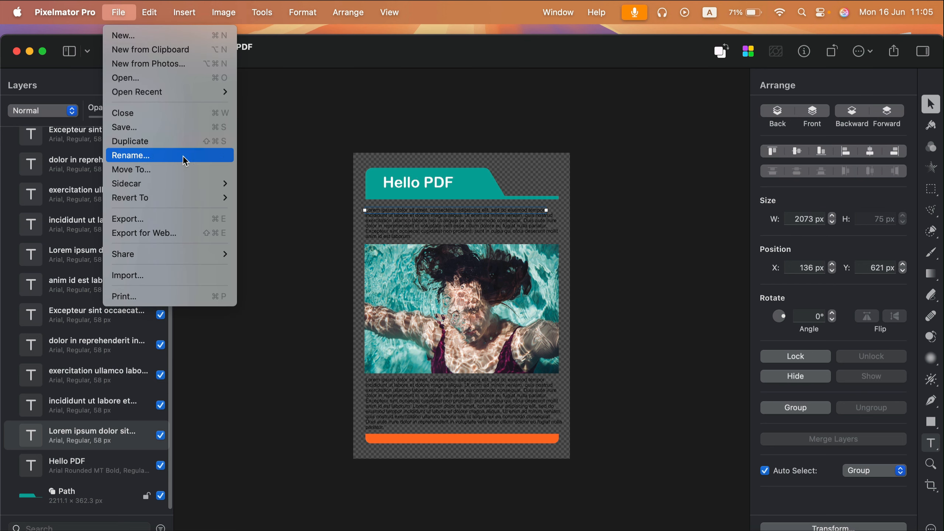
left_click(181, 217)
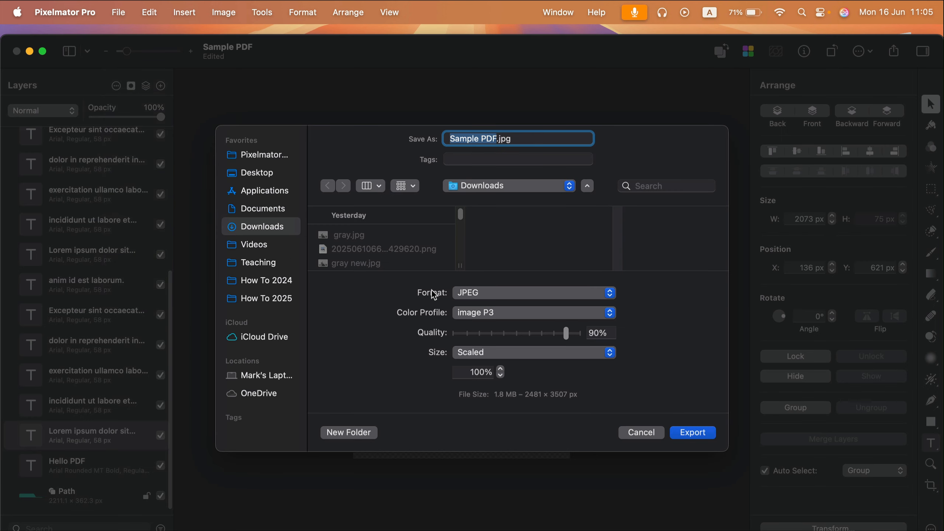
left_click(460, 294)
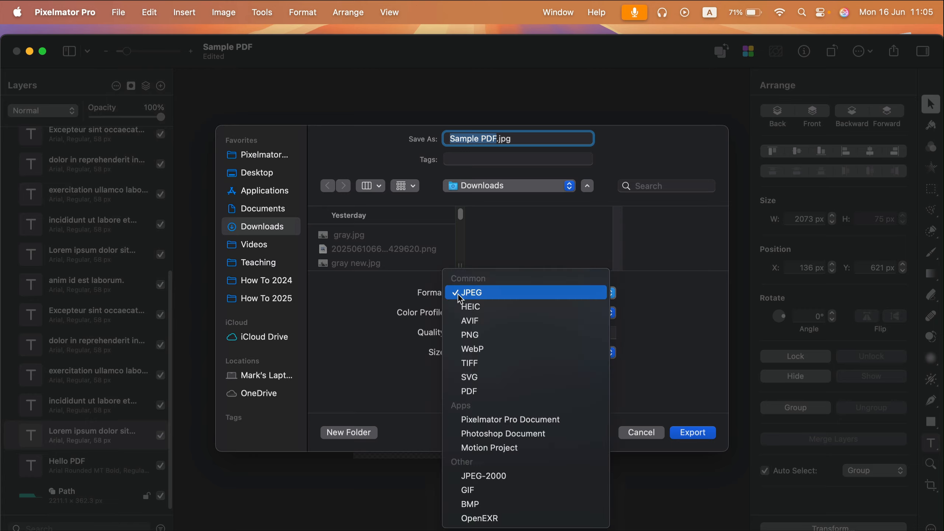
left_click(498, 389)
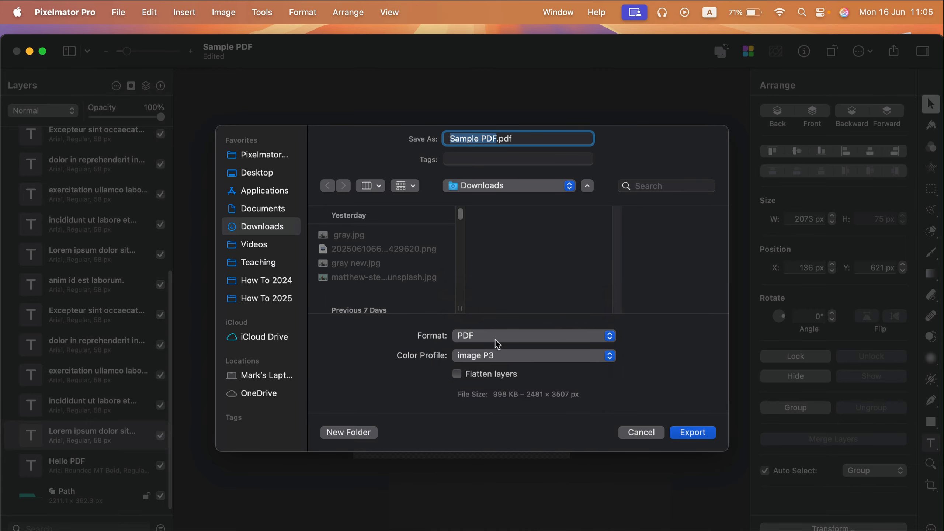
left_click(687, 433)
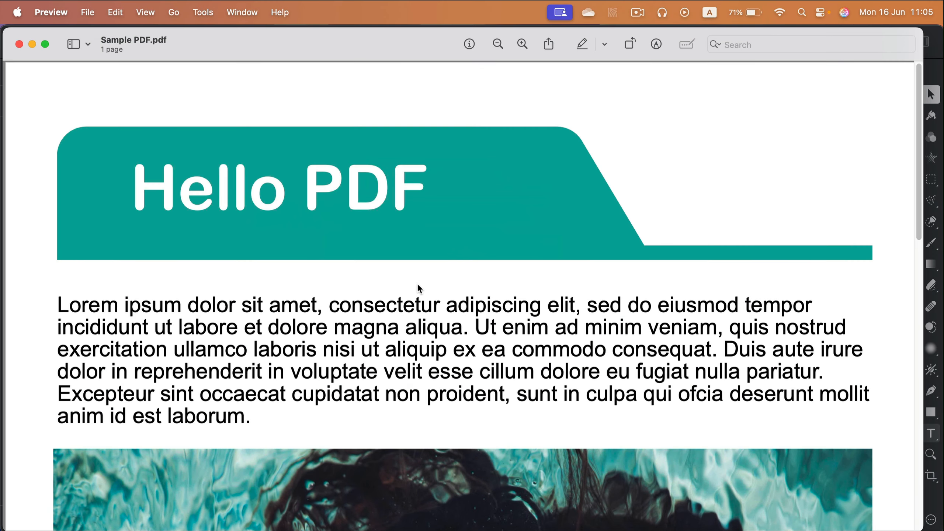
Step: Inspect the exported PDF in Preview, selecting its heading text, then close the window
left_click_drag(414, 186, 120, 185)
left_click(417, 194)
scroll(481, 307, "down", 10)
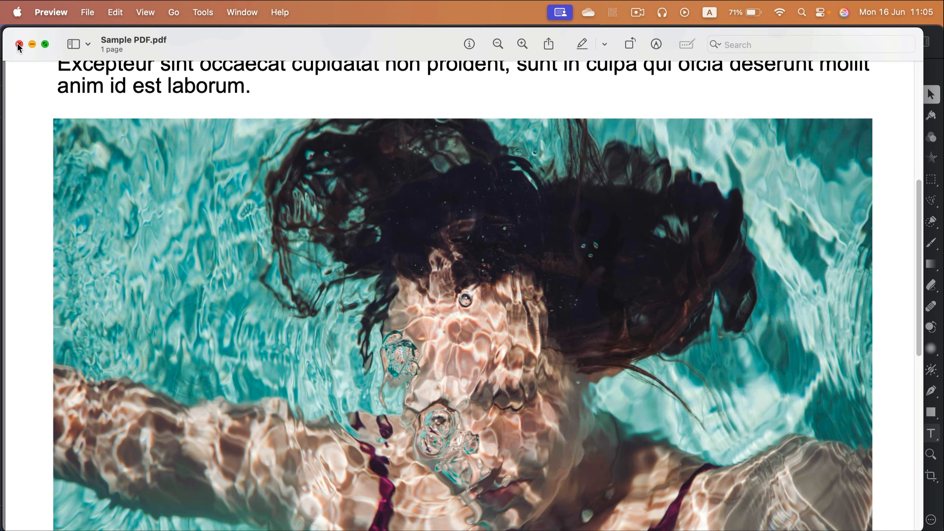
left_click(19, 43)
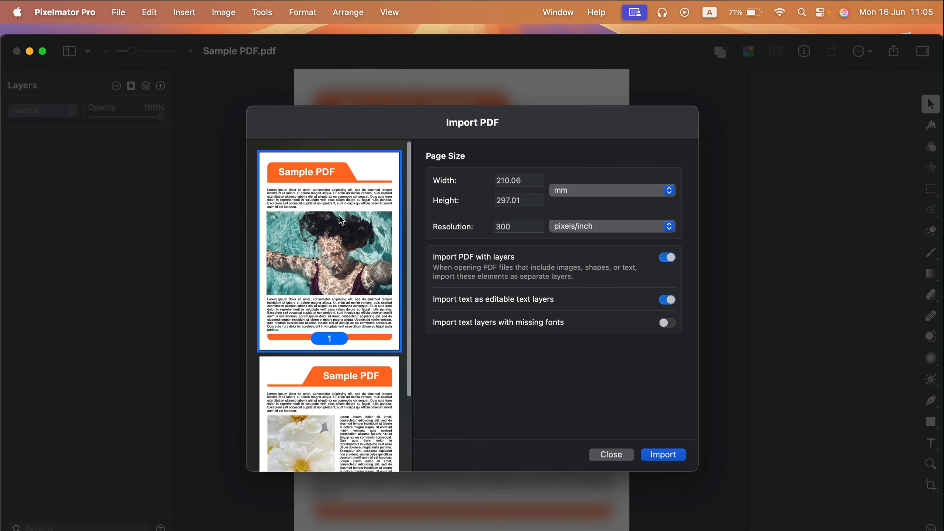
Step: Import the second page of the PDF
scroll(337, 397, "down", 5)
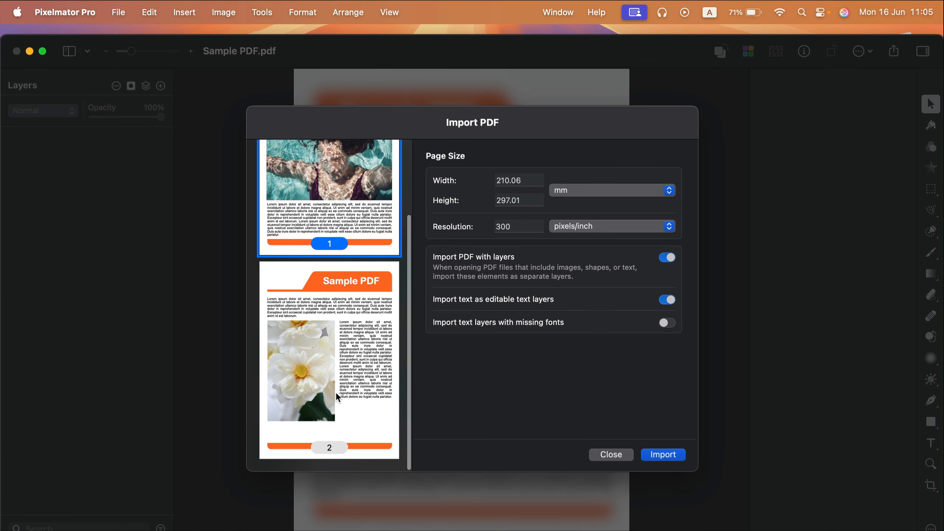
left_click(337, 448)
left_click(365, 233)
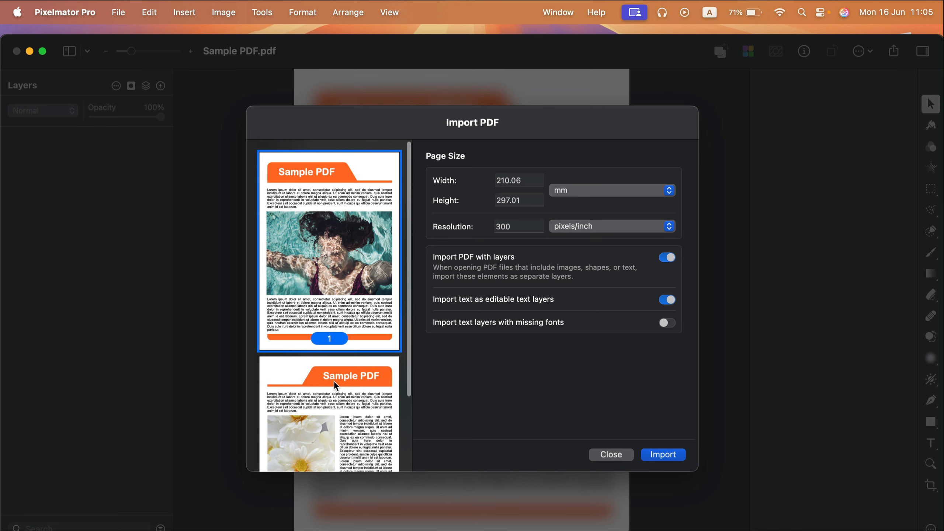
left_click(347, 401)
left_click(367, 208)
left_click(349, 402)
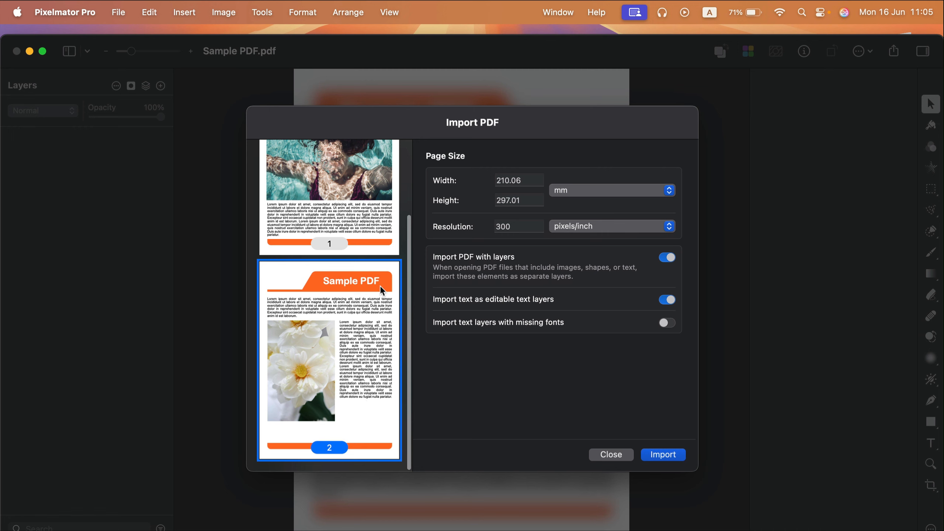
double_click(310, 337)
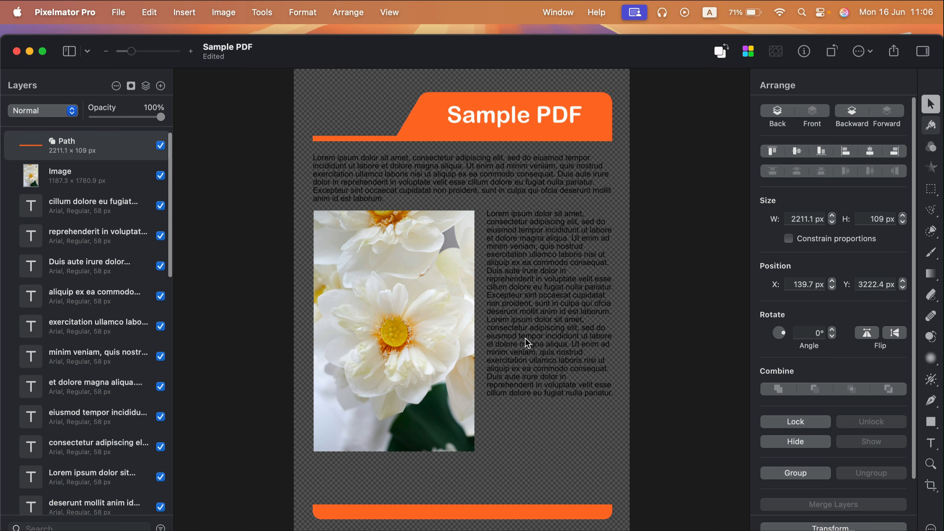
Step: Inspect the second page's text blocks and scroll through its layers list
left_click(530, 239)
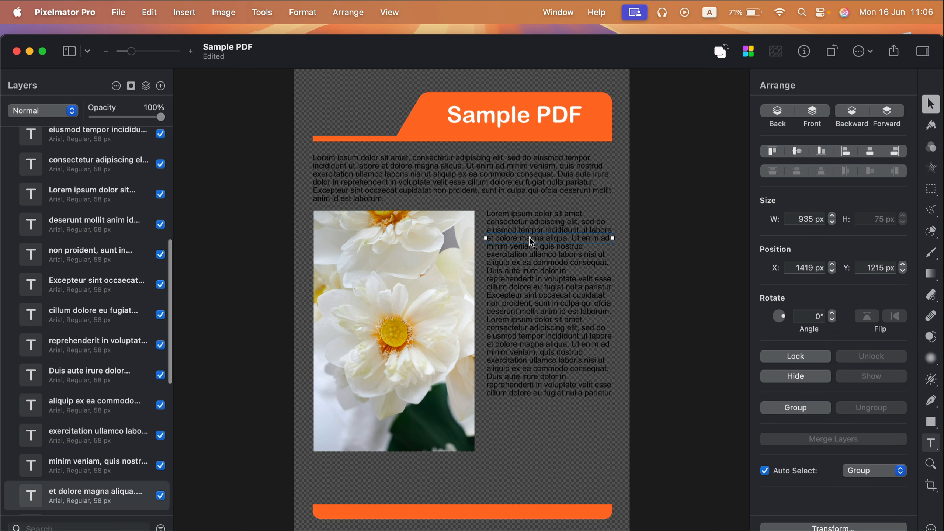
left_click(522, 179)
left_click(547, 269)
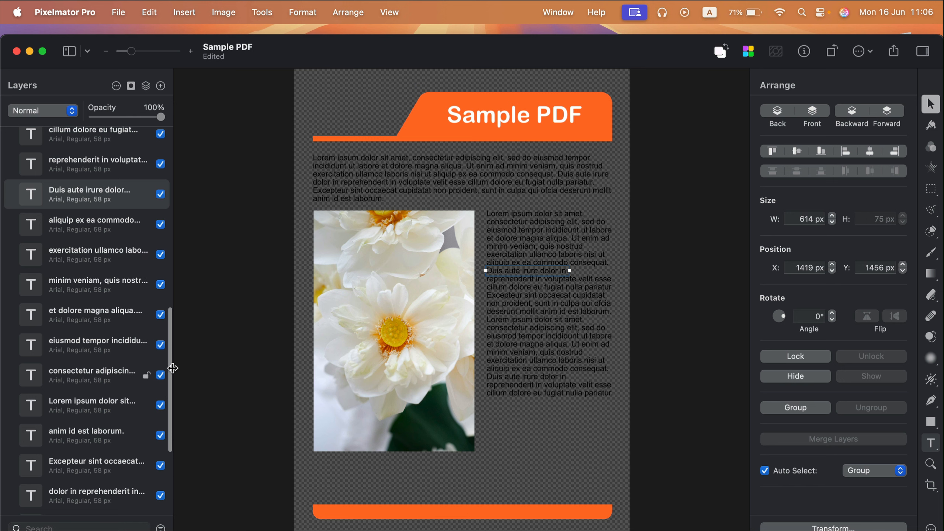
left_click_drag(173, 368, 169, 362)
scroll(169, 409, "down", 5)
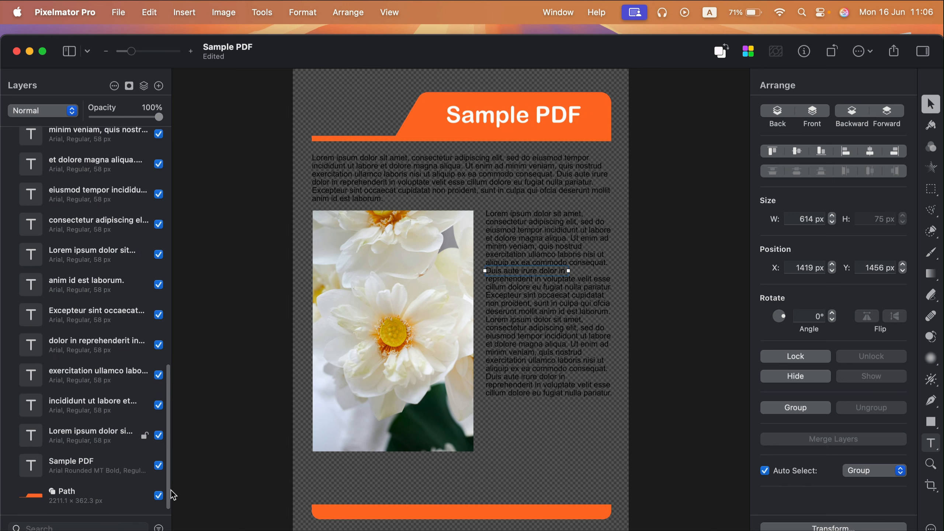
scroll(173, 494, "up", 15)
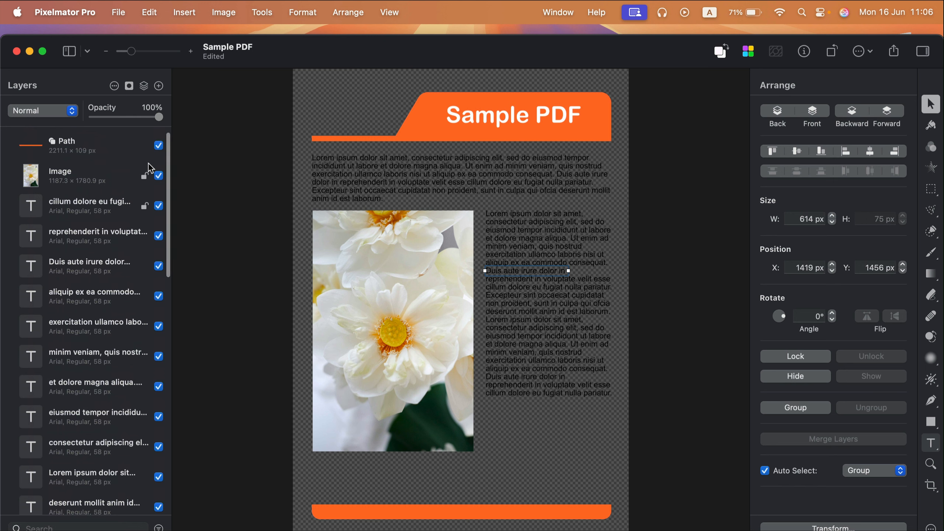
left_click_drag(169, 146, 177, 453)
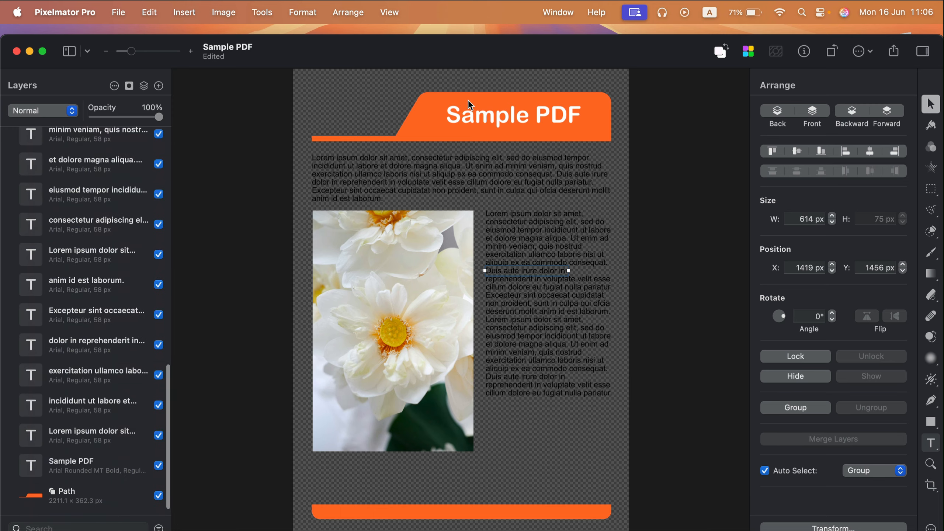
Step: Nudge the heading text slightly down and pull the header shape's top-right corner point inward
mouse_move(500, 114)
left_mouse_down()
mouse_move(485, 123)
mouse_move(500, 161)
mouse_move(503, 125)
left_mouse_up()
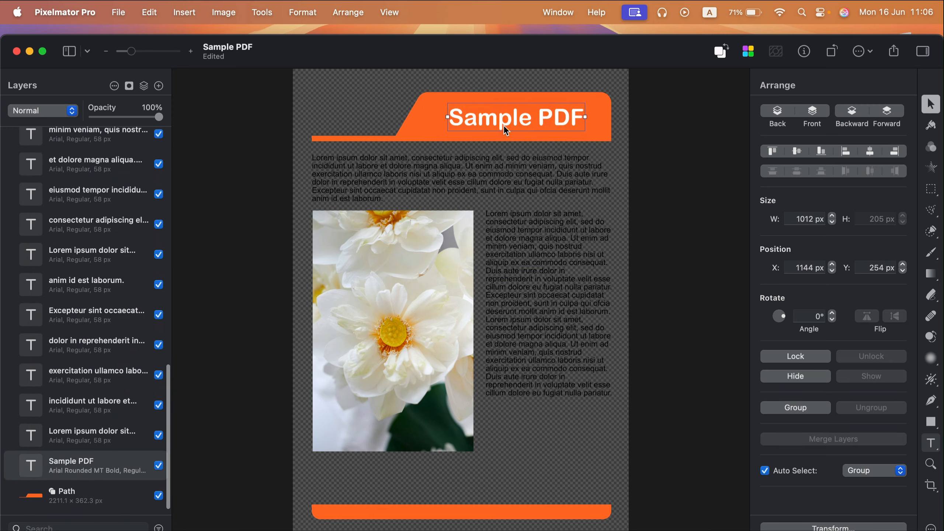
left_click(595, 128)
double_click(602, 124)
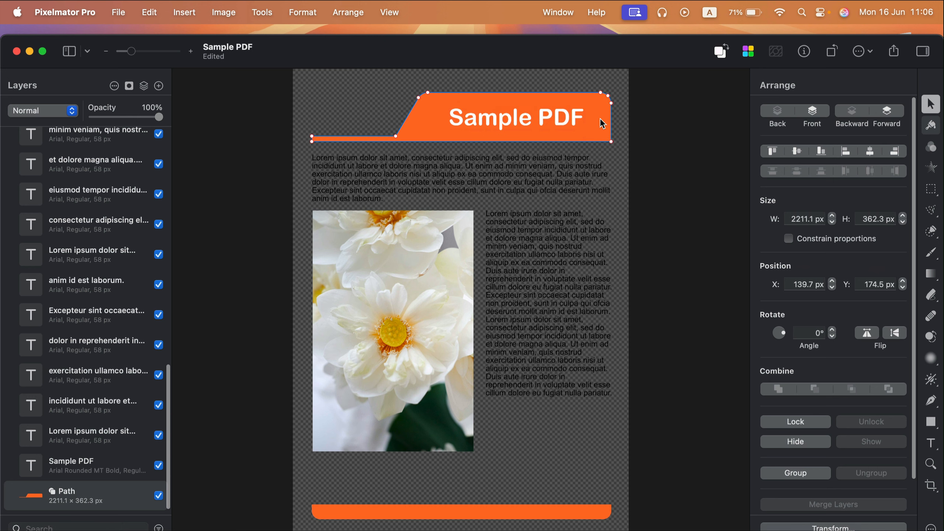
left_click_drag(608, 96, 597, 104)
key("Escape")
left_click(460, 320)
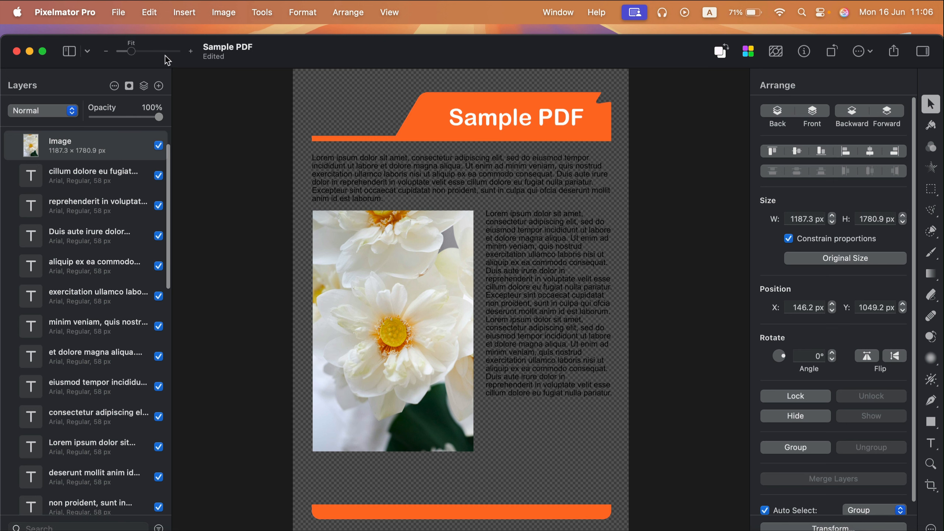
left_click_drag(349, 59, 348, 40)
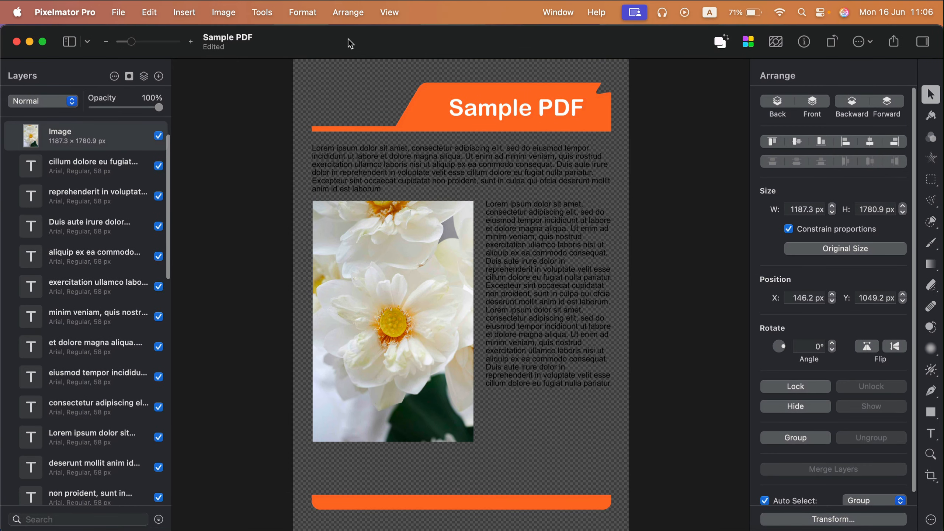